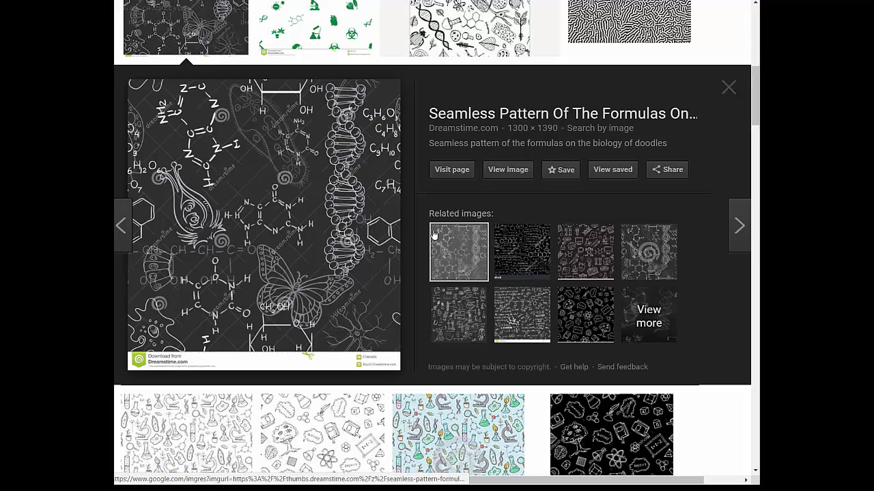
Preview the light-blue chemistry and biology seamless pattern from Shutterstock and compare it with the other biology pattern results
scroll(328, 199, "up", 1)
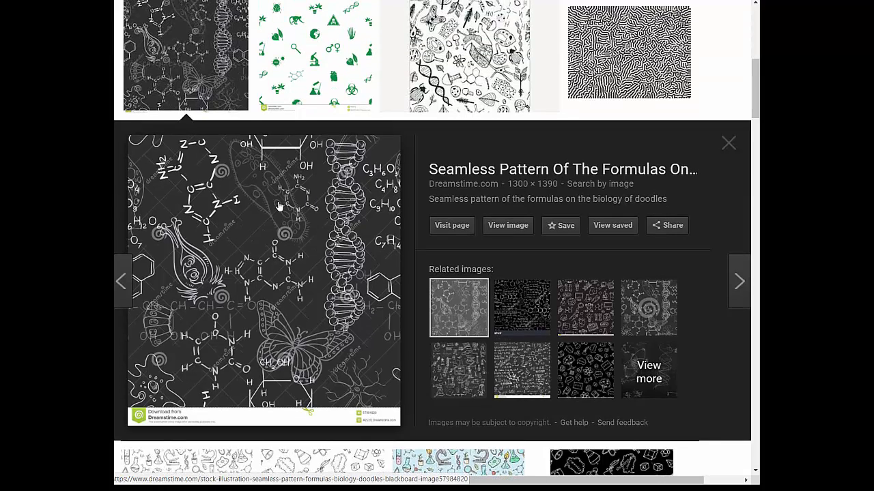
scroll(285, 200, "up", 2)
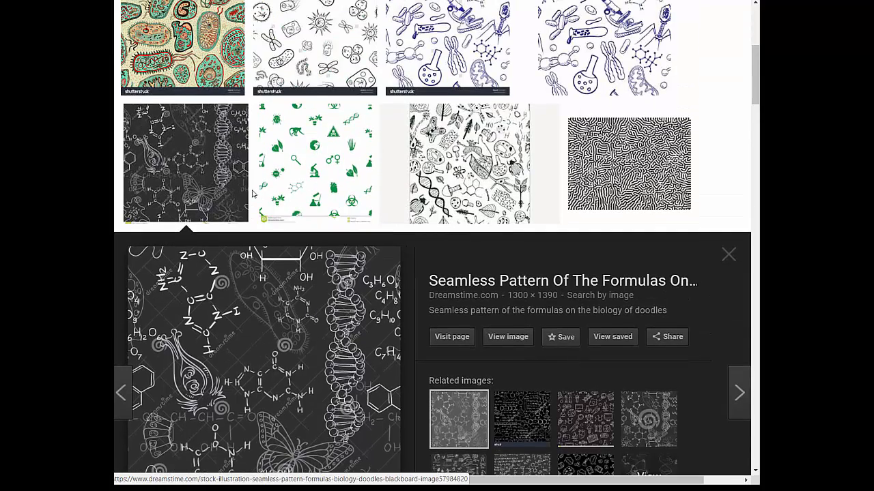
scroll(252, 194, "up", 6)
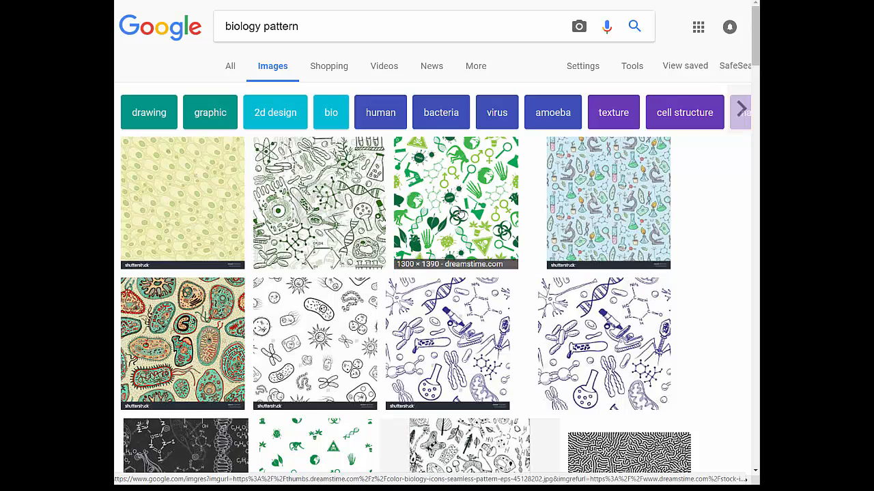
left_click(571, 228)
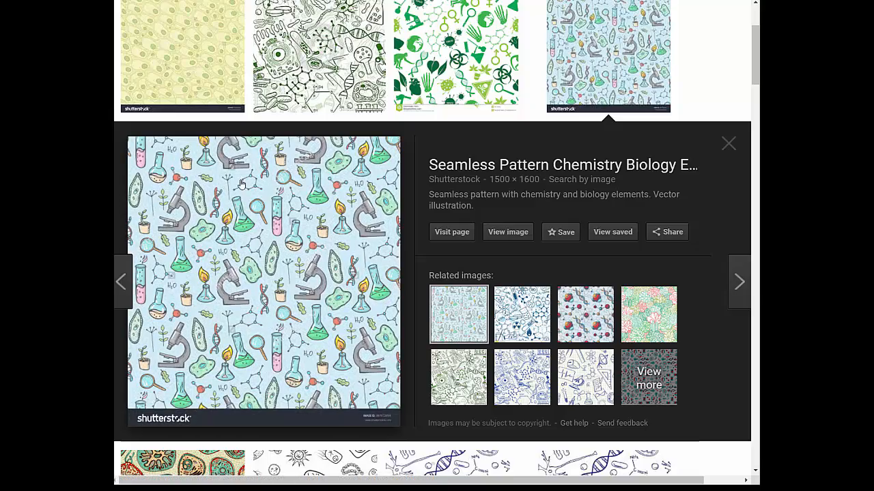
scroll(462, 272, "down", 4)
scroll(461, 271, "down", 2)
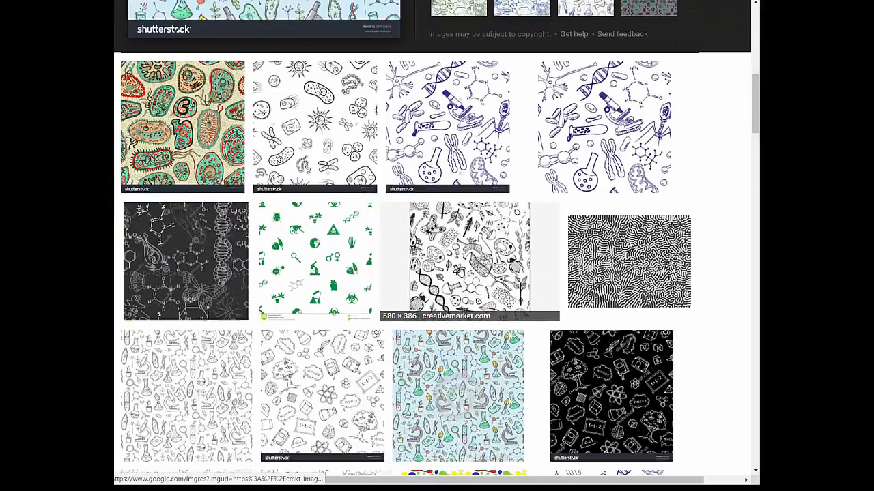
scroll(459, 266, "up", 5)
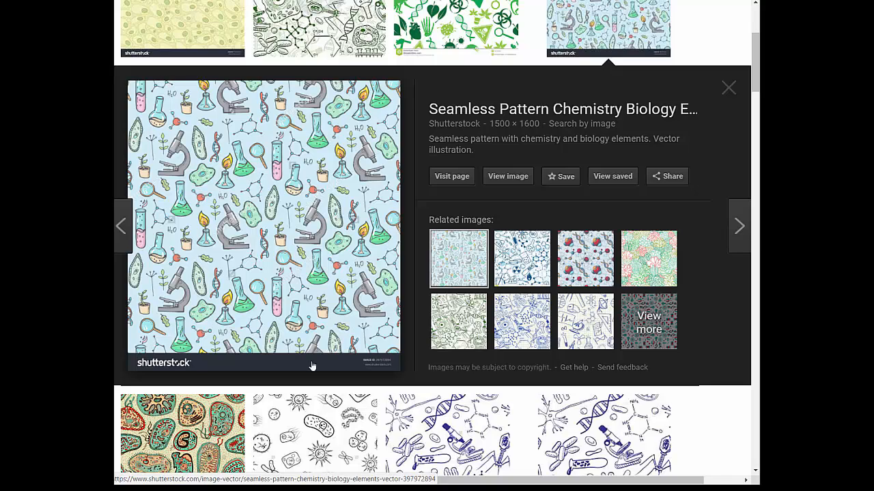
scroll(218, 156, "up", 3)
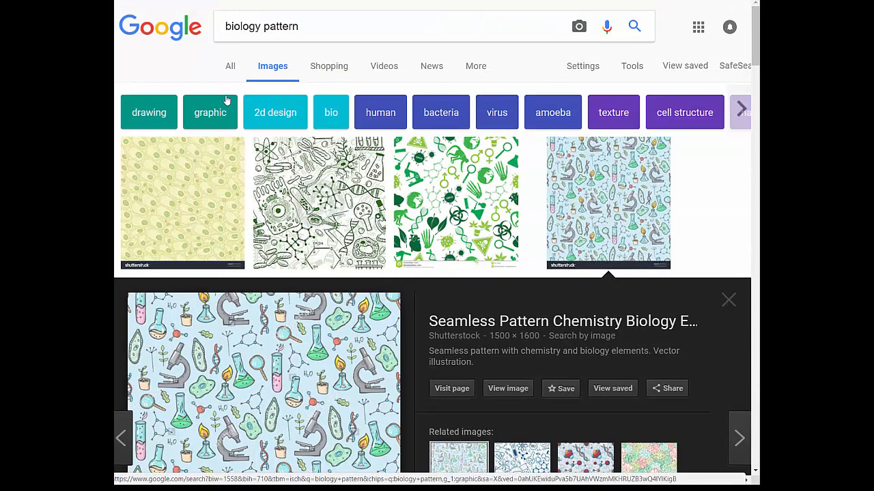
Preview the black hand-drawn biology, mathematics and physics pattern and look through further biology pattern results
scroll(404, 287, "down", 10)
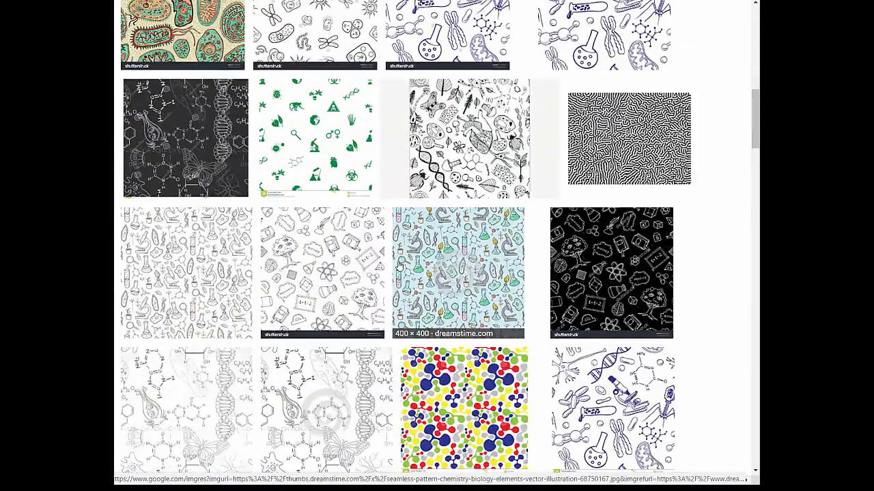
scroll(399, 266, "down", 5)
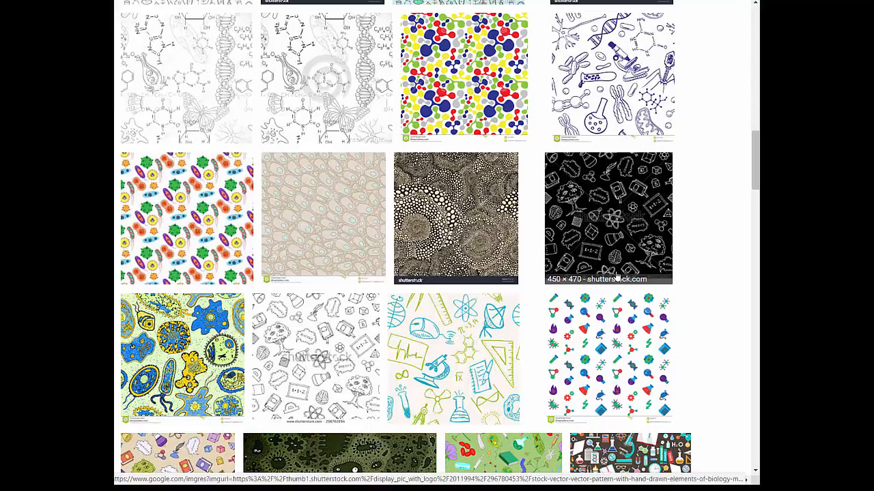
left_click(618, 253)
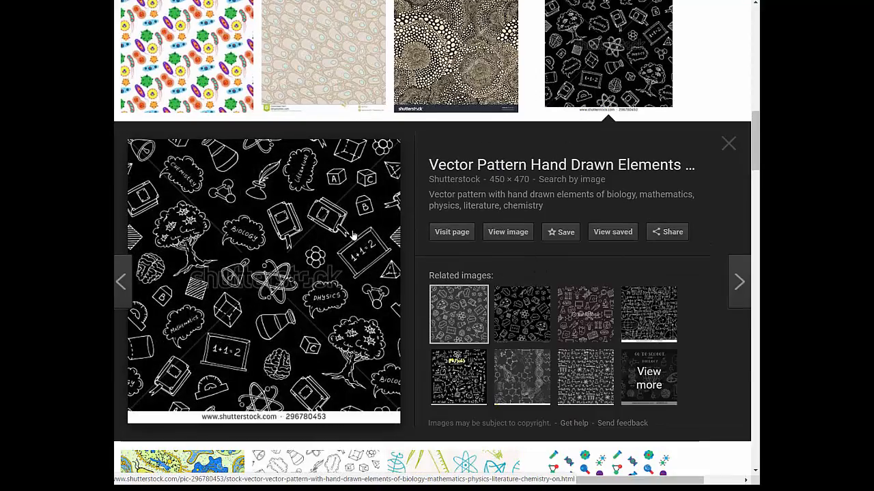
scroll(313, 200, "down", 9)
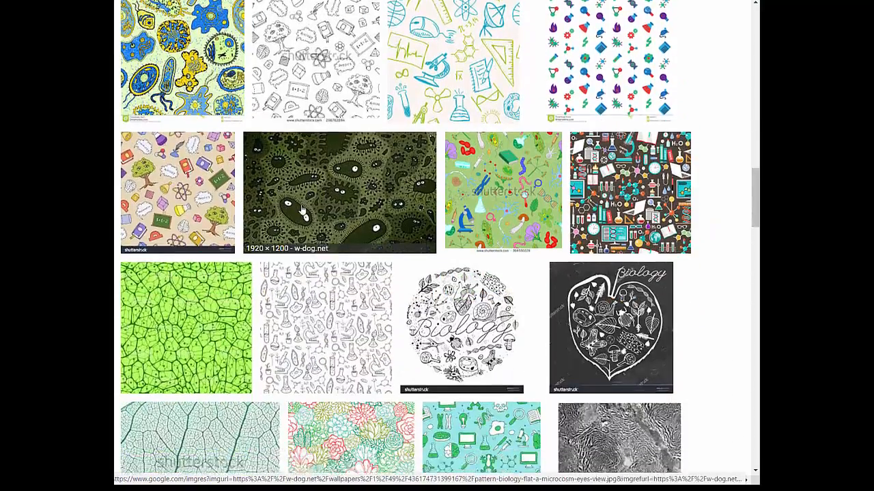
scroll(295, 200, "down", 3)
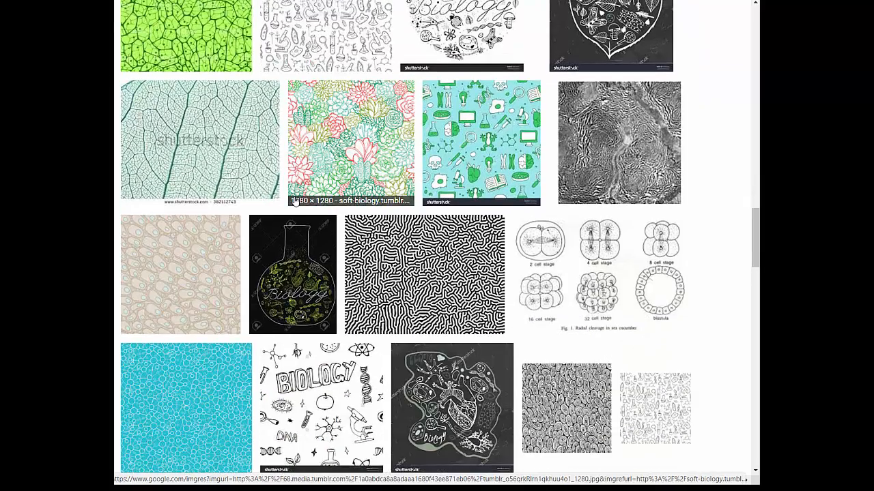
Replace "biology" with "nursing" in the query and search images for "nursing pattern"
scroll(415, 294, "up", 15)
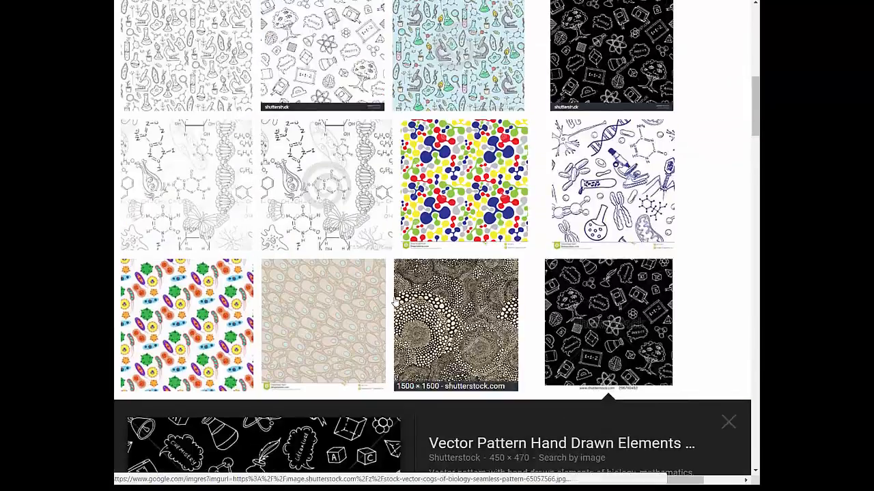
scroll(287, 81, "up", 4)
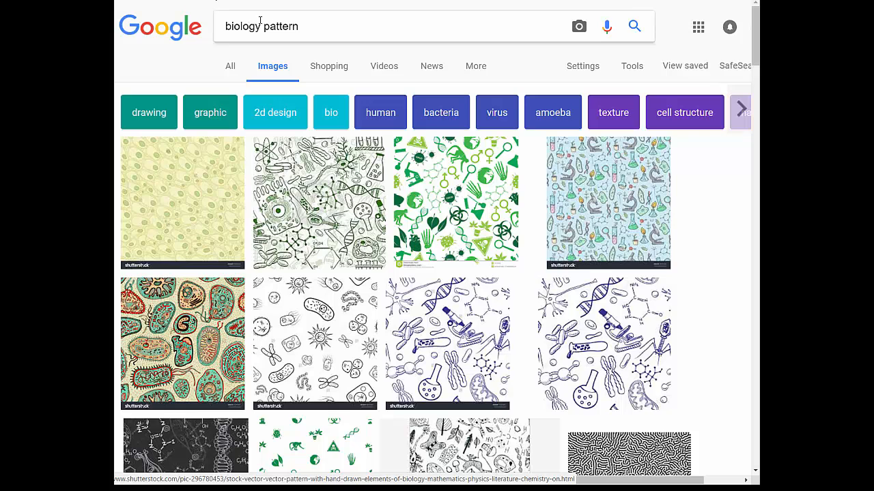
double_click(258, 26)
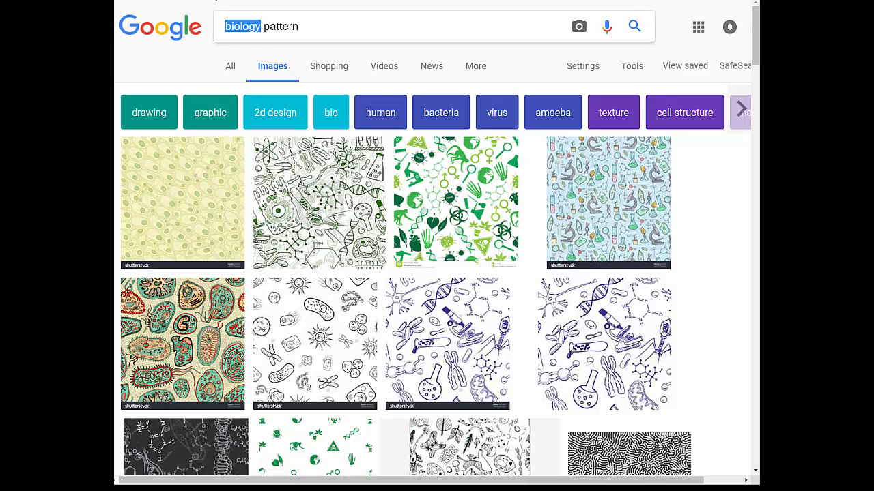
type("nursing")
key("Return")
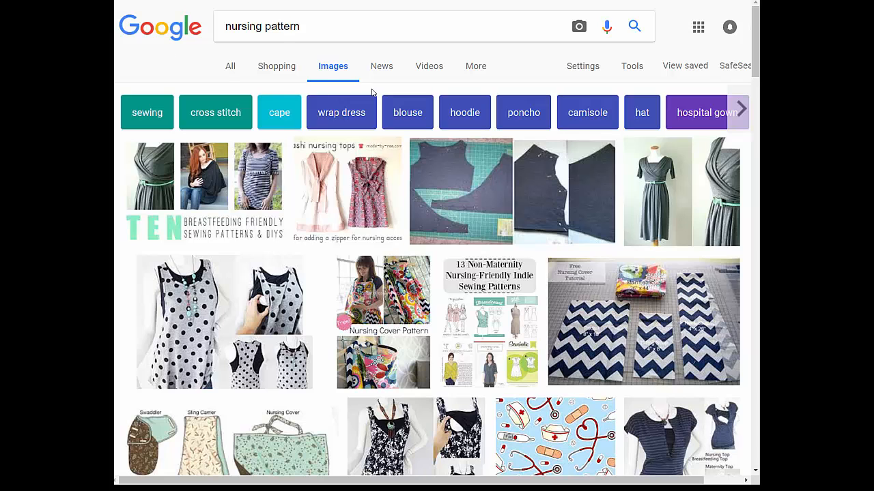
Refine the image search to "nursing design pattern" and look through the results for suitable seamless patterns
left_click(265, 26)
type("design")
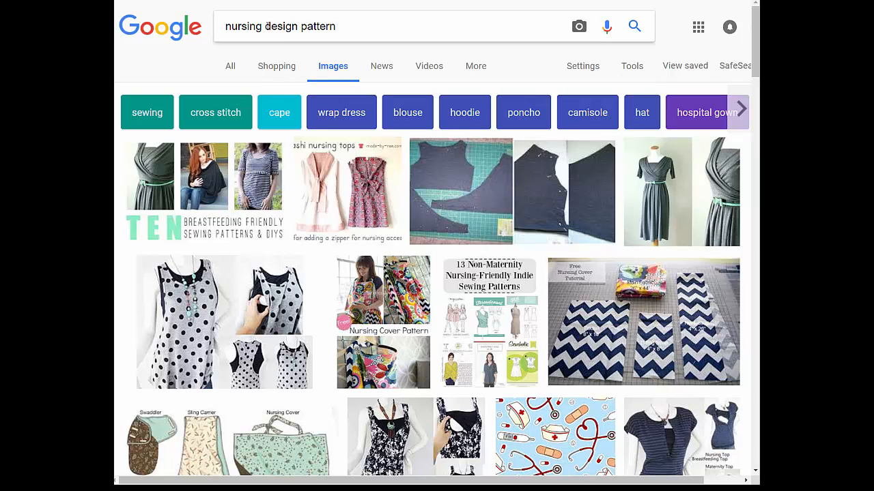
key("Return")
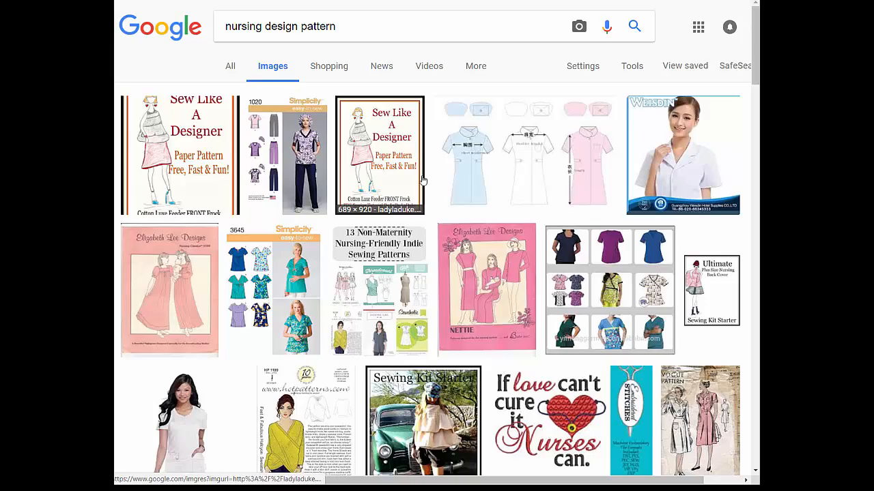
scroll(423, 180, "down", 15)
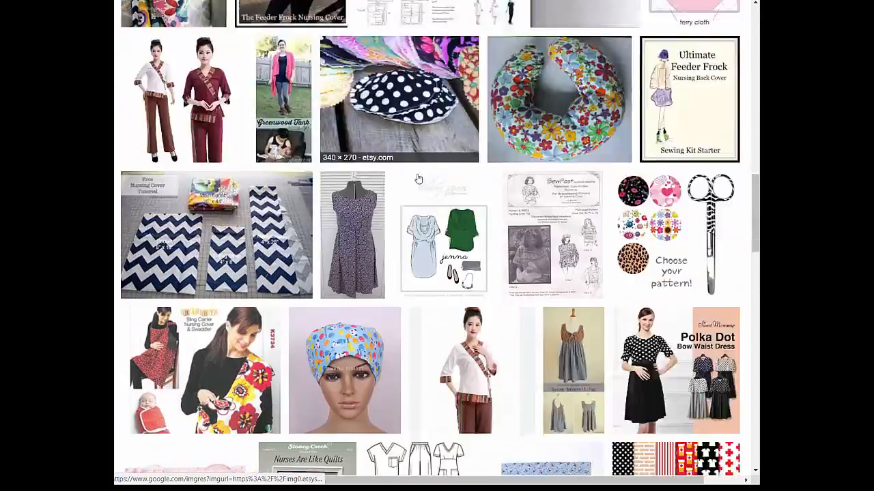
scroll(419, 179, "down", 4)
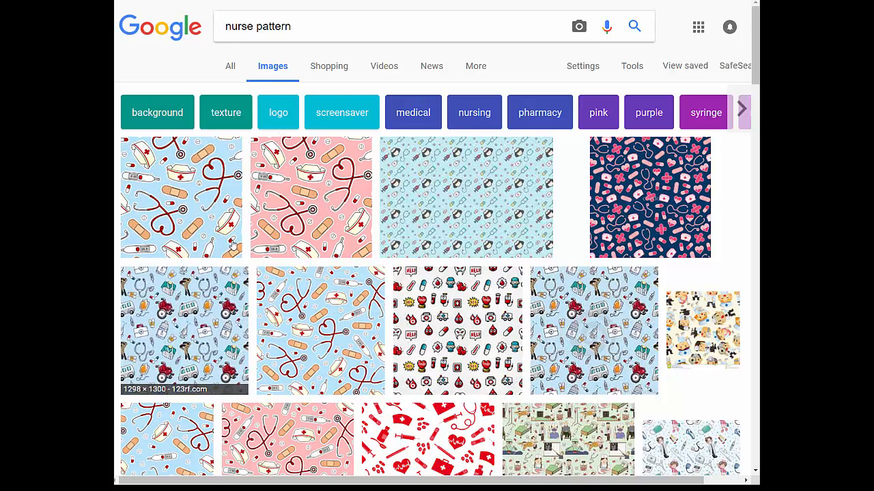
Preview the pink and navy-blue nurse pattern and the light-blue Cute Nurse Love pattern among the "nurse pattern" results
left_click(634, 183)
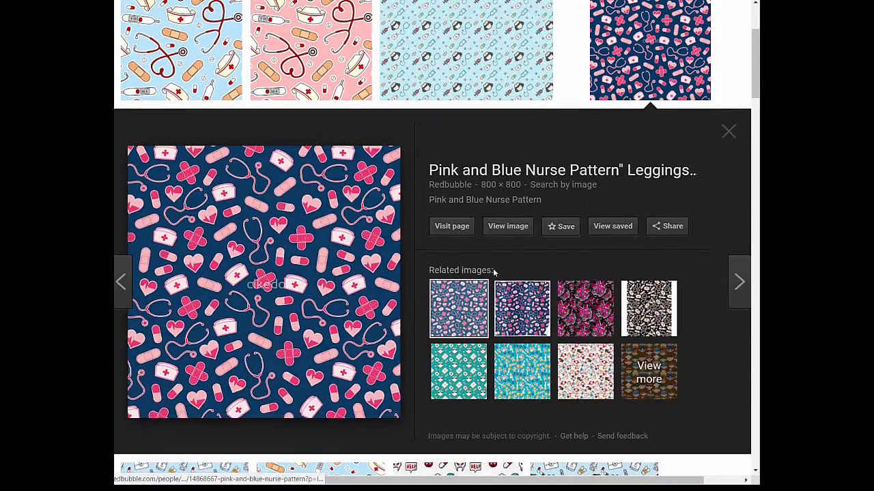
scroll(494, 272, "up", 2)
left_click(172, 198)
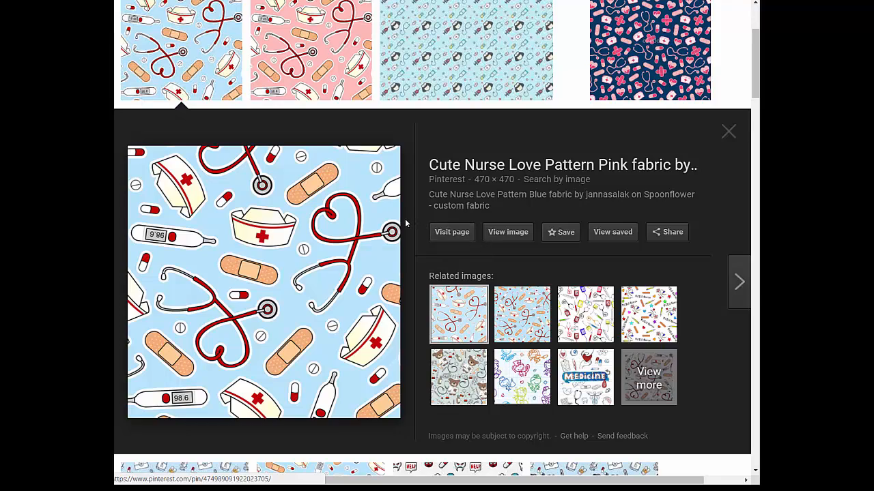
Browse further nurse patterns and preview the black Cute Nurse Love pattern from CafePress
scroll(404, 218, "down", 5)
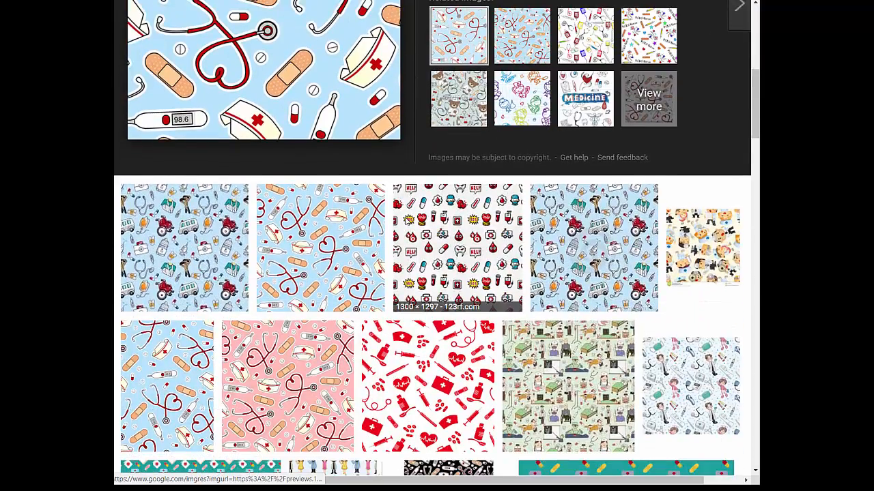
scroll(408, 220, "down", 3)
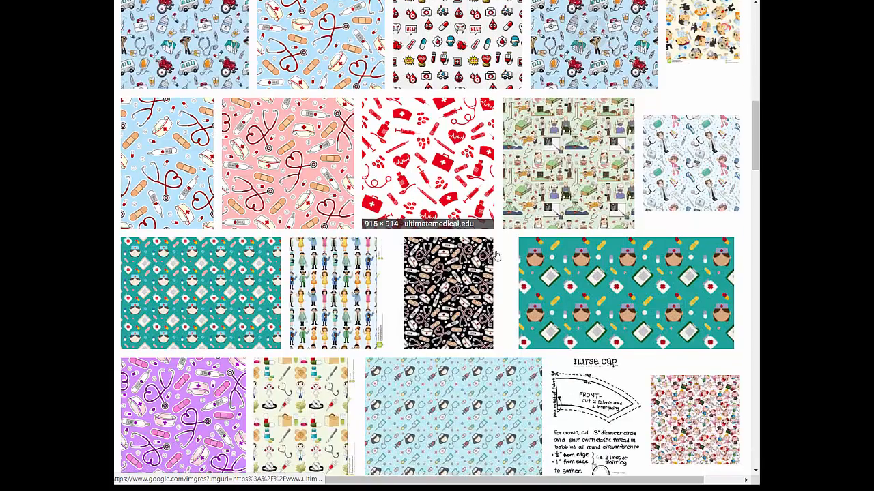
left_click(479, 280)
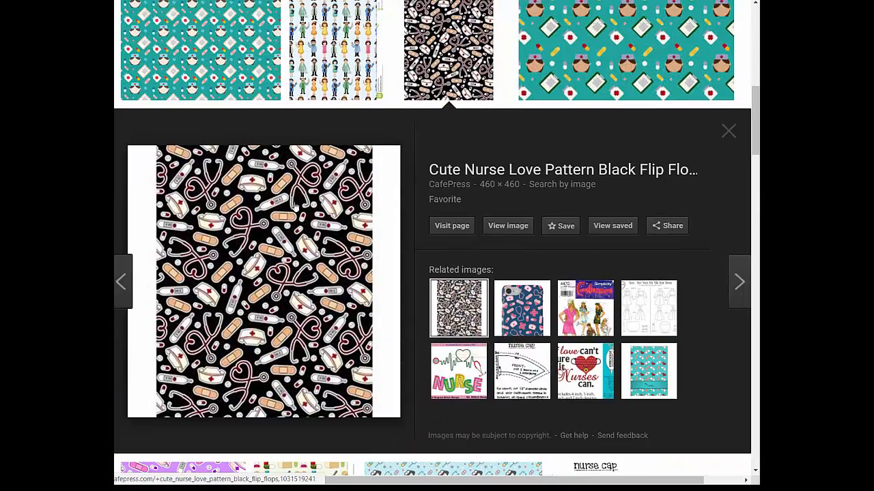
scroll(412, 306, "down", 5)
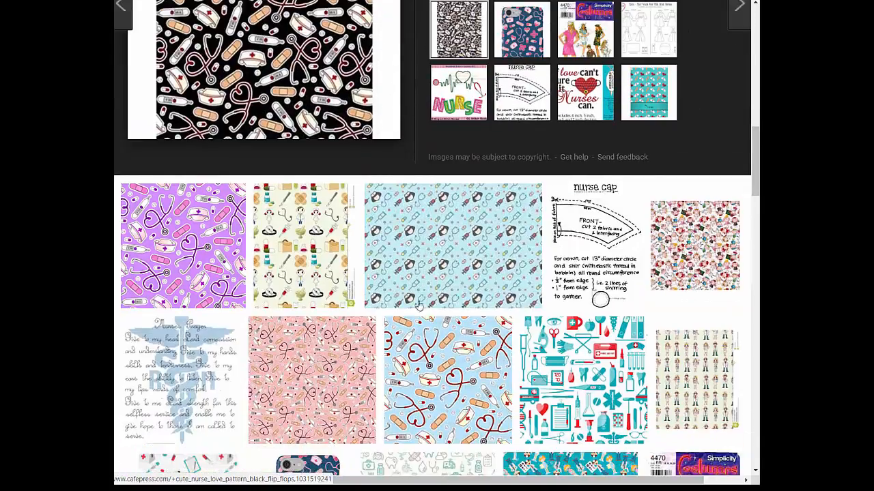
left_click(418, 303)
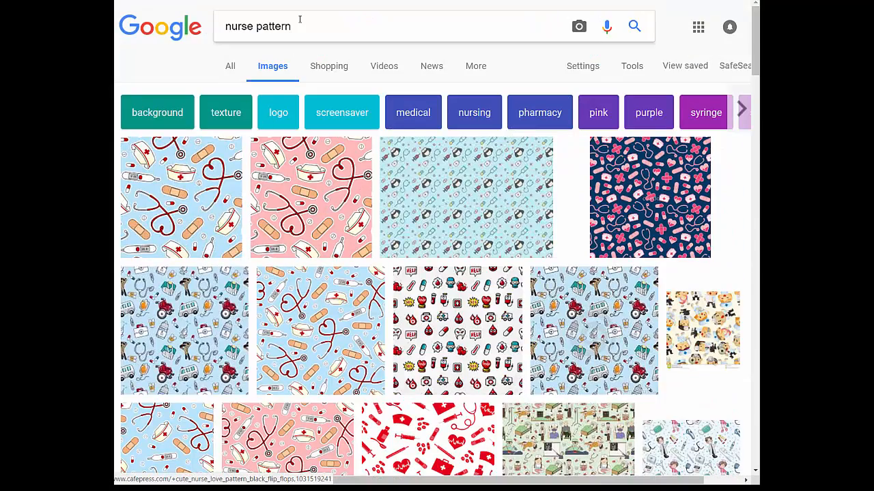
Search images for "math formula pattern"
triple_click(299, 26)
type("ma")
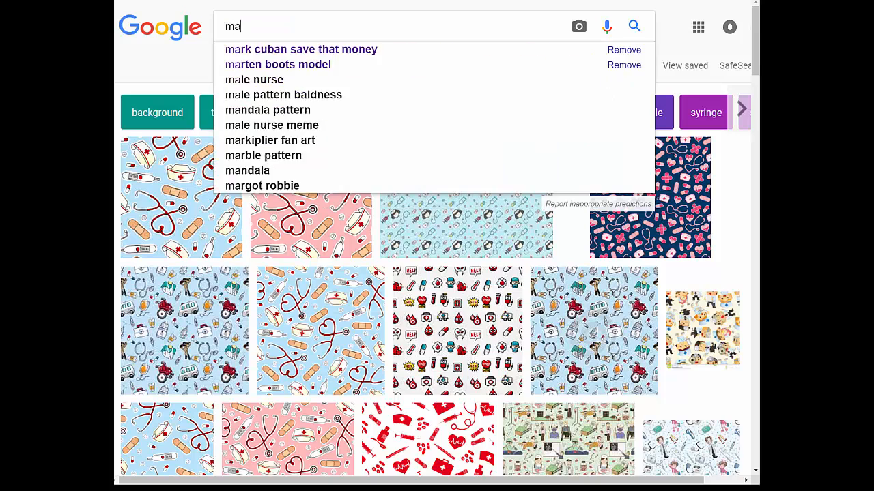
type("th formula pattern")
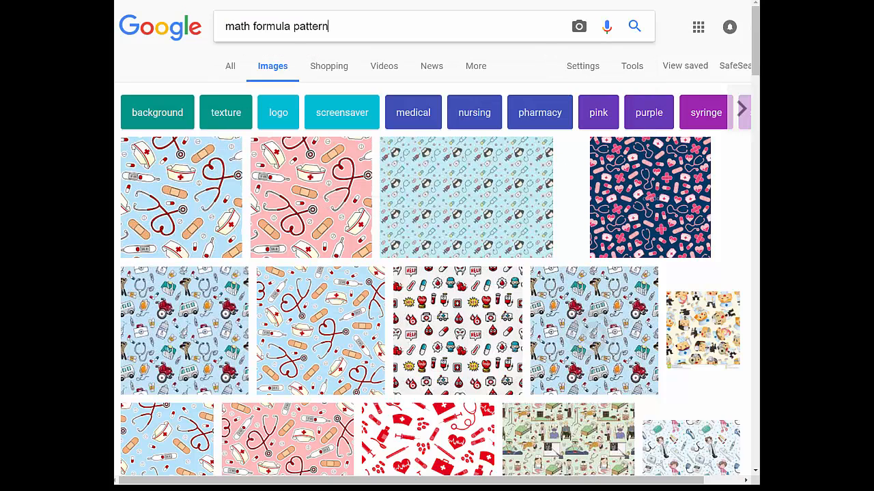
key("Return")
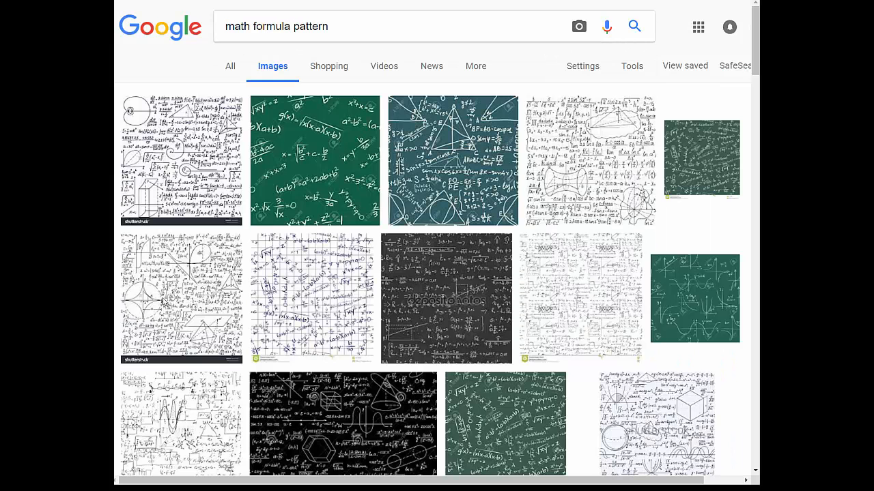
Preview the green chalkboard math formula pattern and the blue trigonometry formula pattern from 123RF
left_click(326, 169)
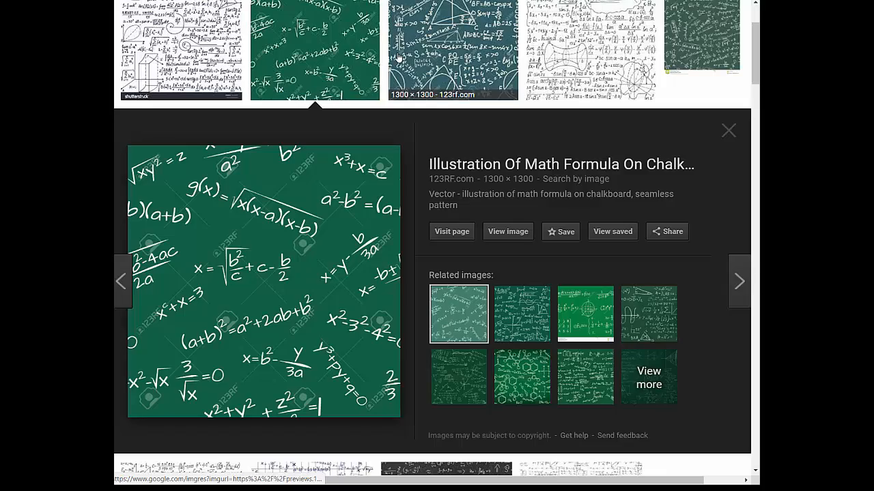
left_click(399, 78)
scroll(357, 298, "down", 3)
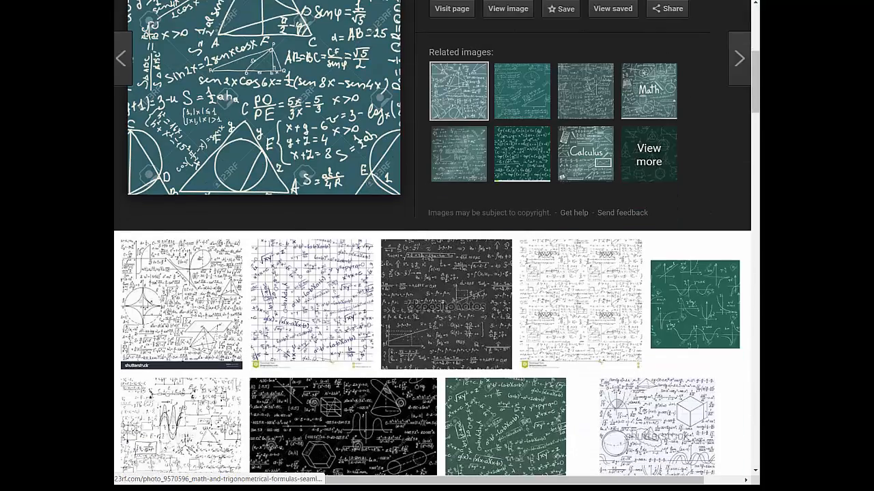
Preview the dark grey school doodle formula pattern from Depositphotos and browse more math formula patterns
left_click(470, 291)
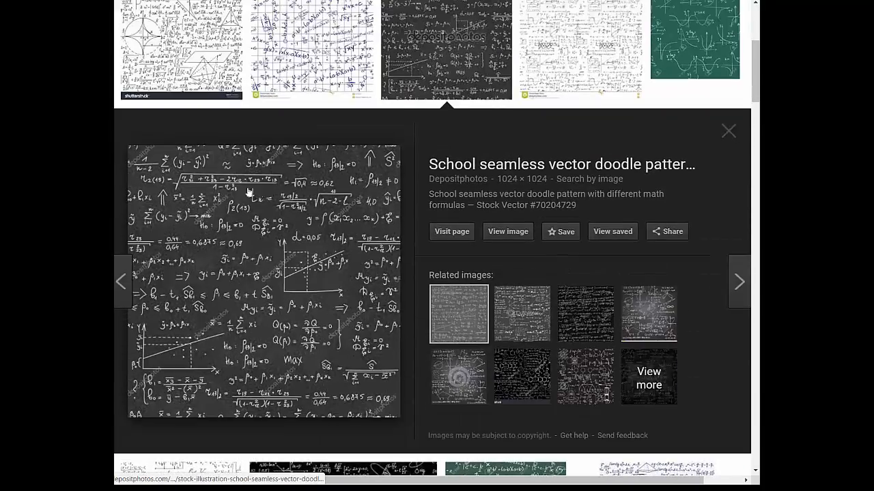
scroll(412, 280, "down", 2)
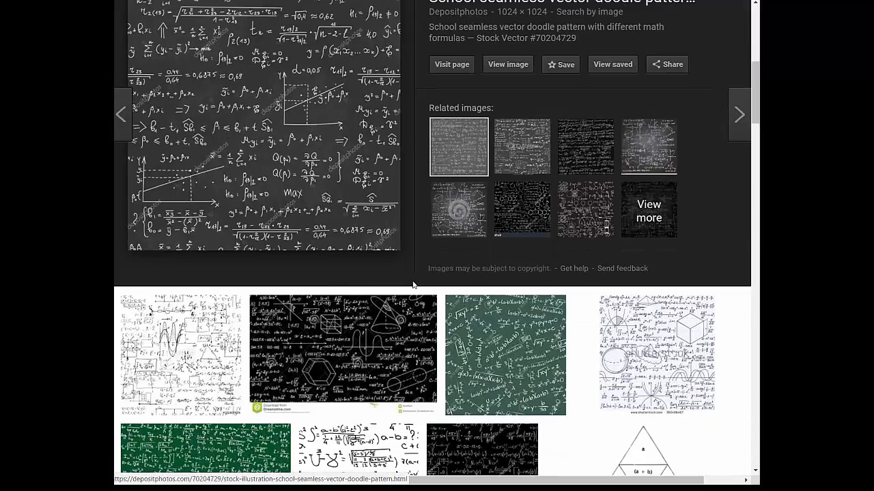
scroll(412, 284, "down", 2)
scroll(409, 285, "down", 3)
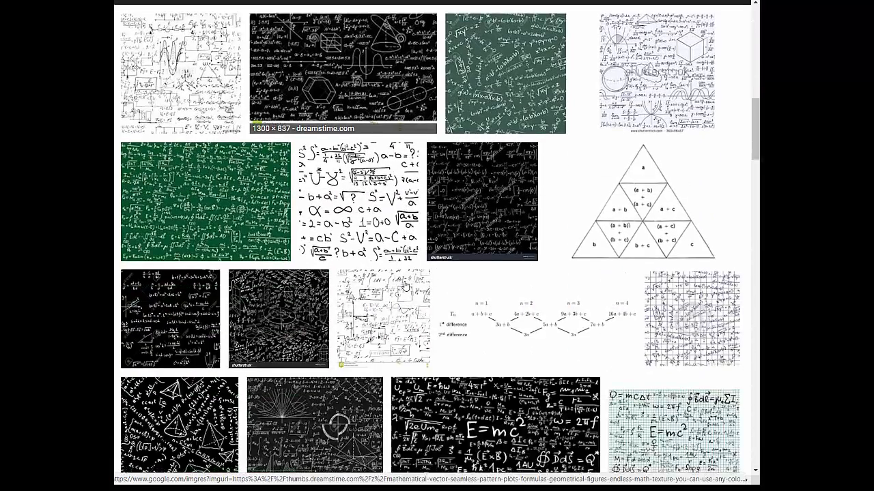
Return to the first math formula patterns and revisit the dark grey school doodle pattern from Depositphotos
scroll(405, 287, "up", 8)
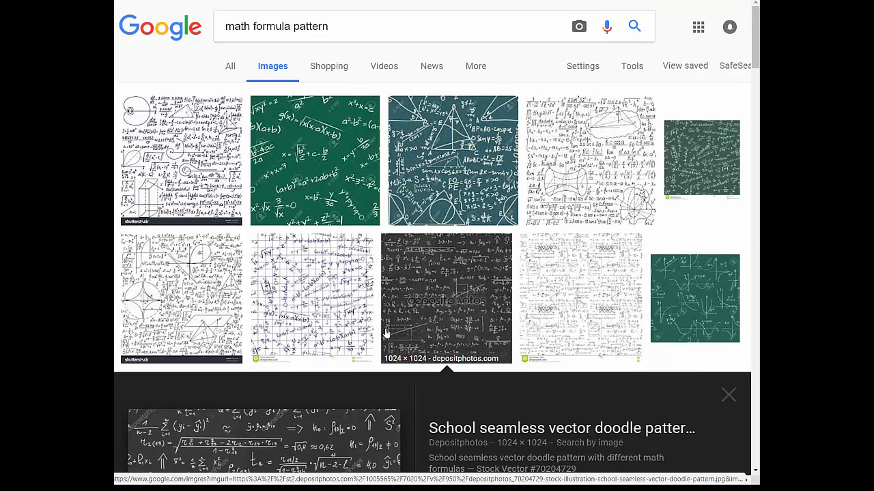
scroll(329, 148, "down", 1)
scroll(328, 148, "up", 1)
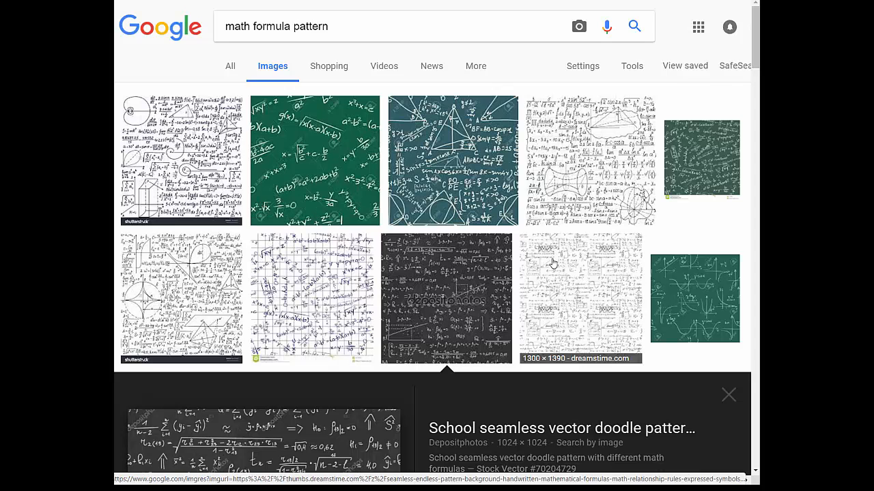
left_click(419, 290)
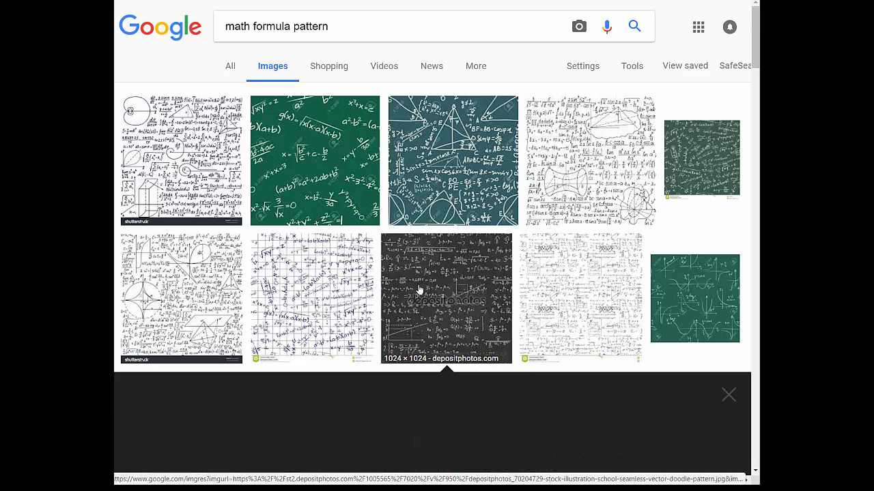
left_click(419, 290)
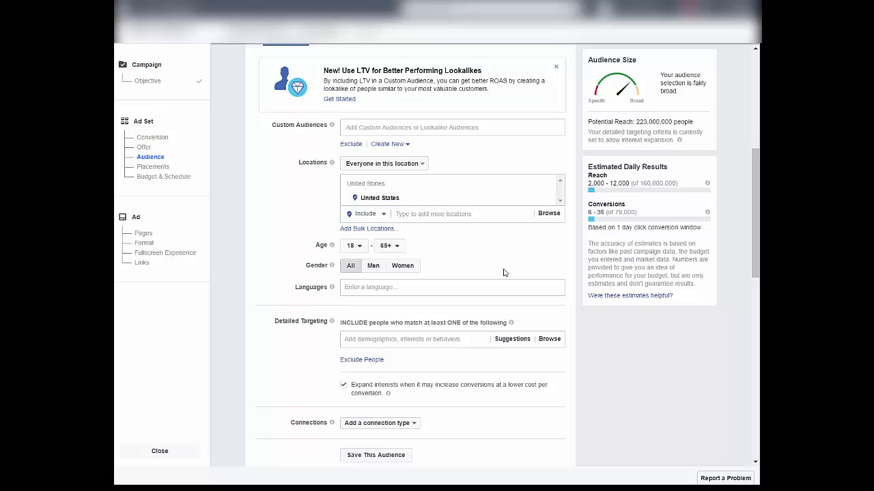
In the Facebook ad set's audience settings, search detailed targeting for "nursing" and look through the suggested interests, job titles and fields of study
scroll(399, 270, "down", 1)
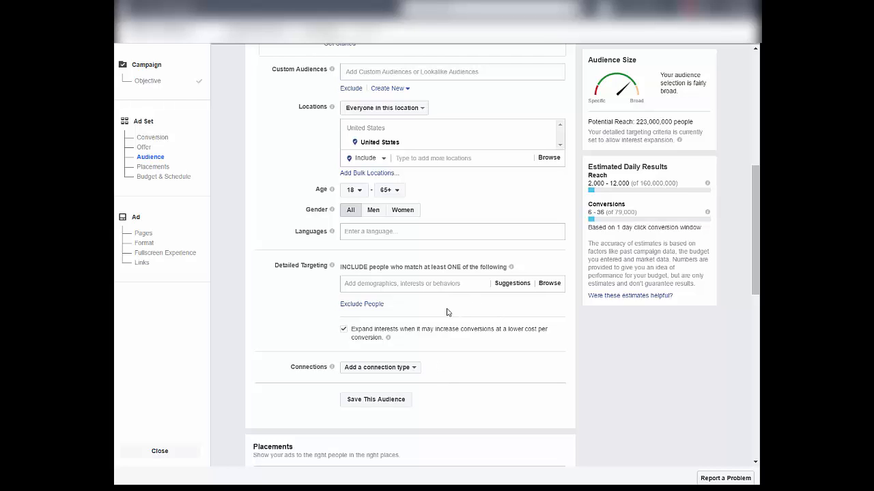
left_click(396, 283)
type("rsing")
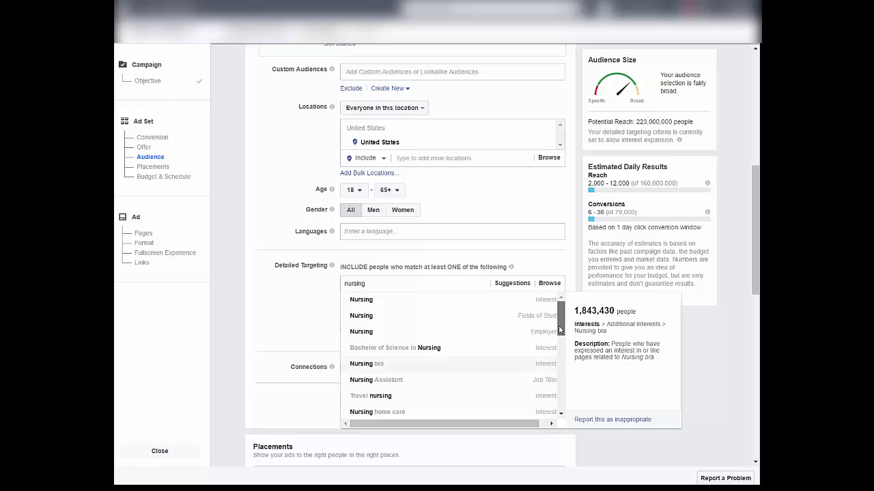
left_click_drag(560, 330, 544, 413)
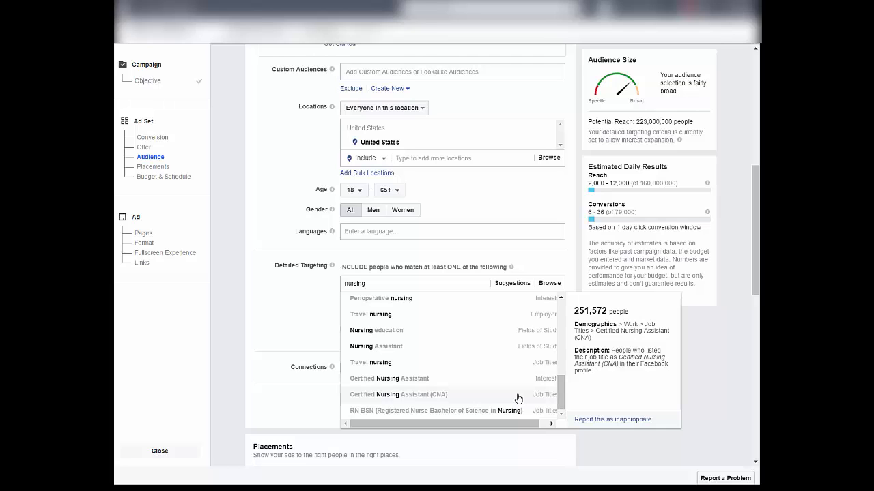
scroll(388, 300, "up", 3)
Search detailed targeting for "music teachers" instead, check the audience size of Music Teachers National Association, and clear the search
double_click(355, 283)
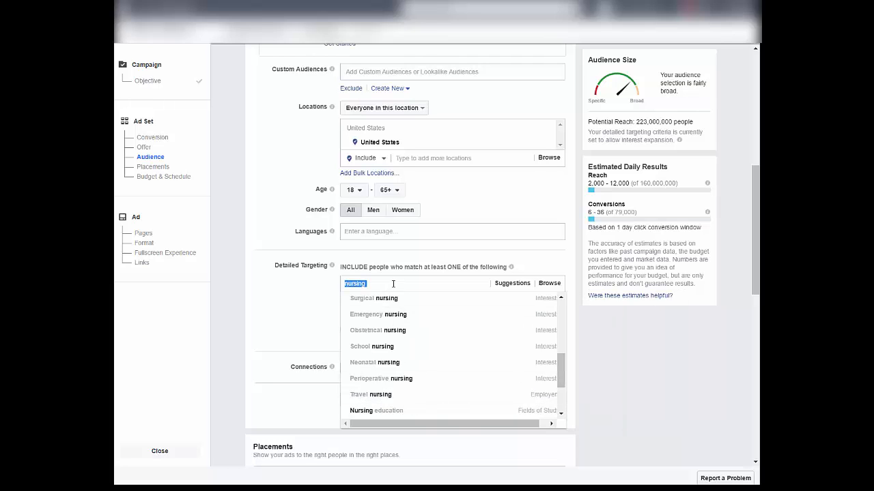
type("music teachers")
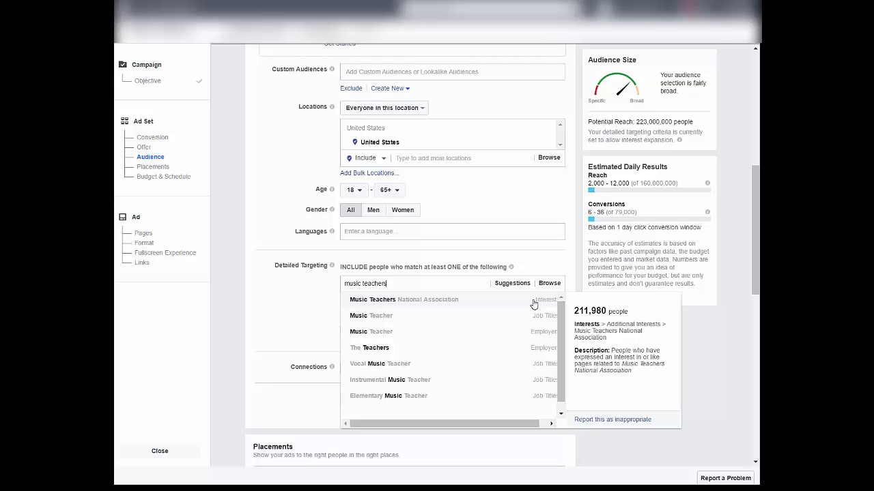
left_click_drag(410, 283, 319, 283)
key("BackSpace")
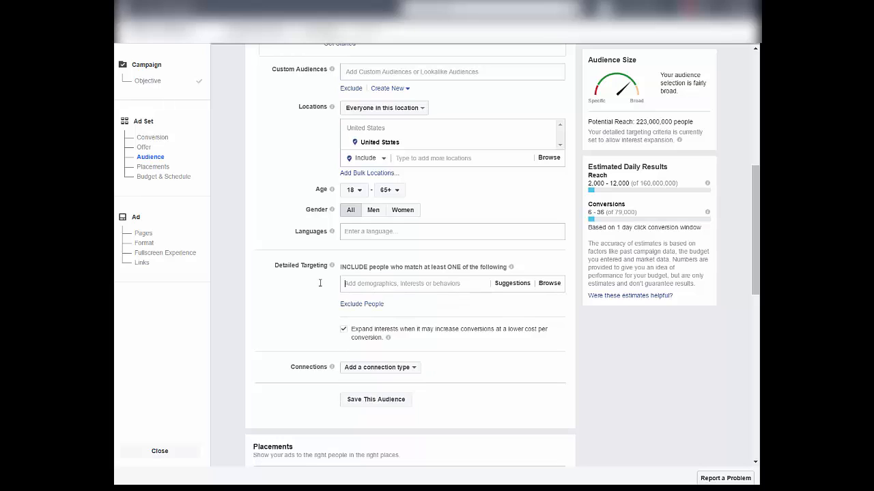
Search detailed targeting for "dentist" and look through all the suggested job titles, interests and schools, returning to the first suggestions
type("dentist")
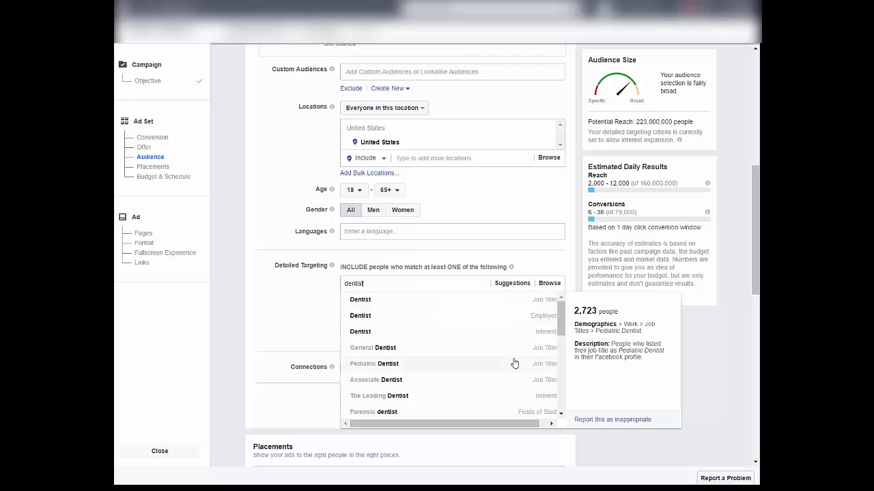
scroll(506, 386, "down", 2)
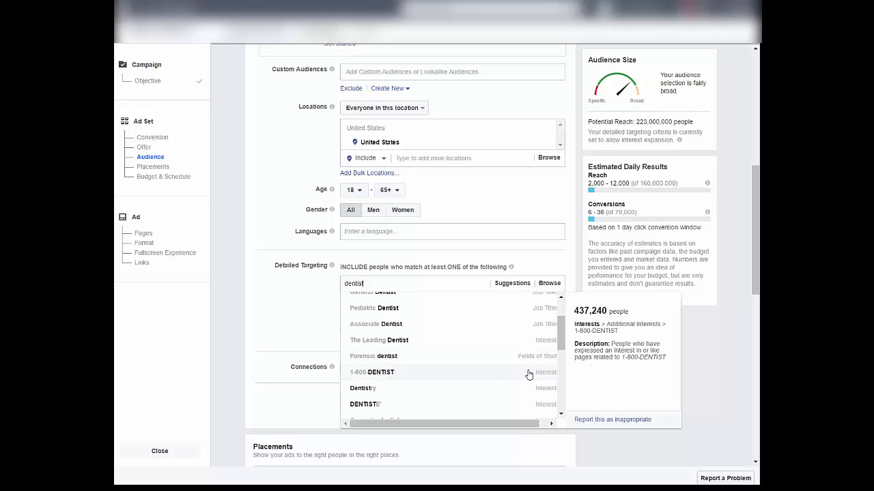
scroll(549, 359, "down", 1)
scroll(548, 362, "down", 2)
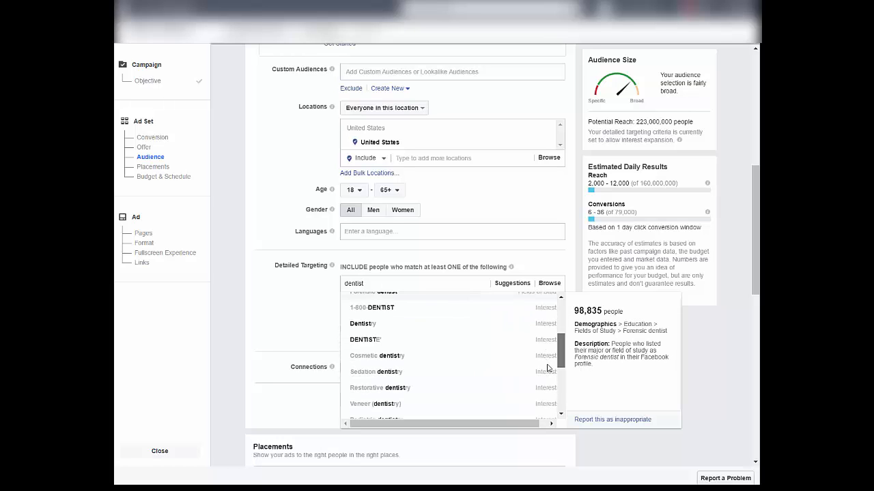
scroll(549, 369, "down", 4)
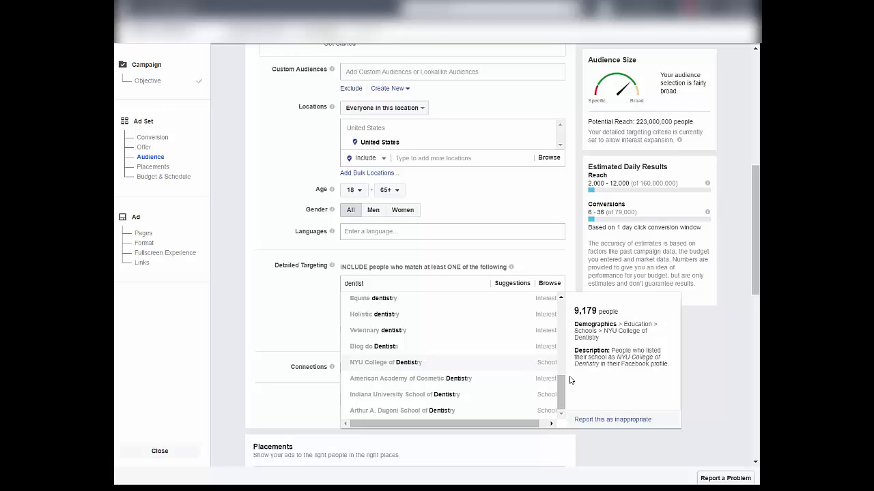
left_click_drag(563, 394, 565, 309)
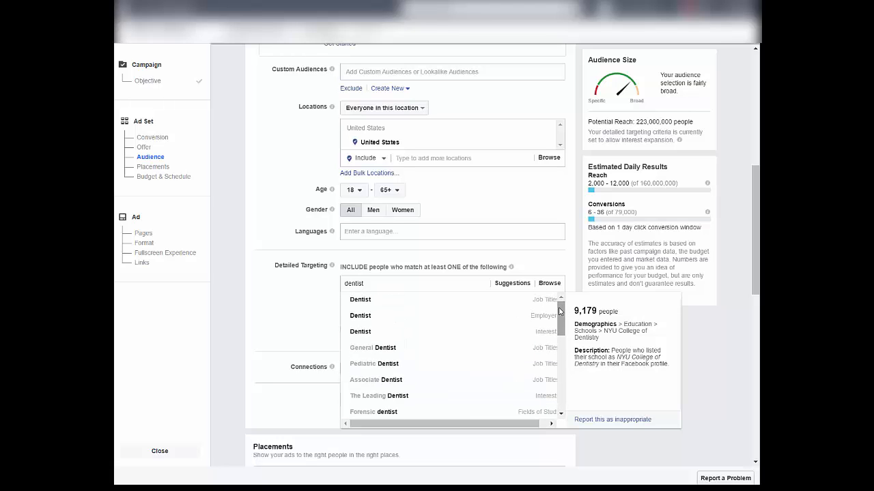